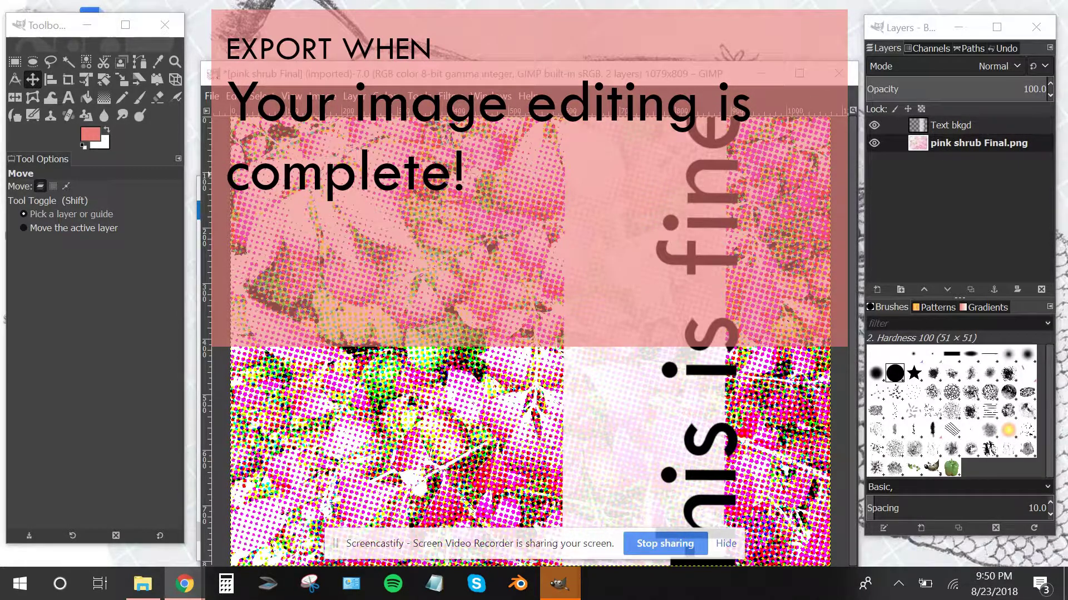
{"action": "left_click", "coordinate": [725, 543]}
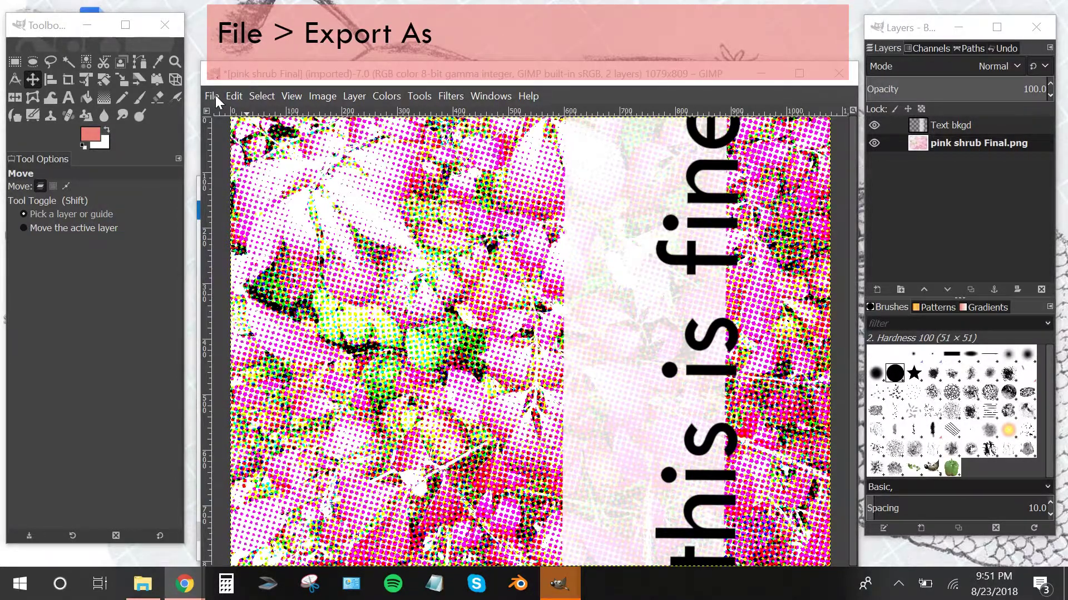
- Start exporting the image and rename the export file to pink shrub Final1
{"action": "left_click", "coordinate": [215, 96]}
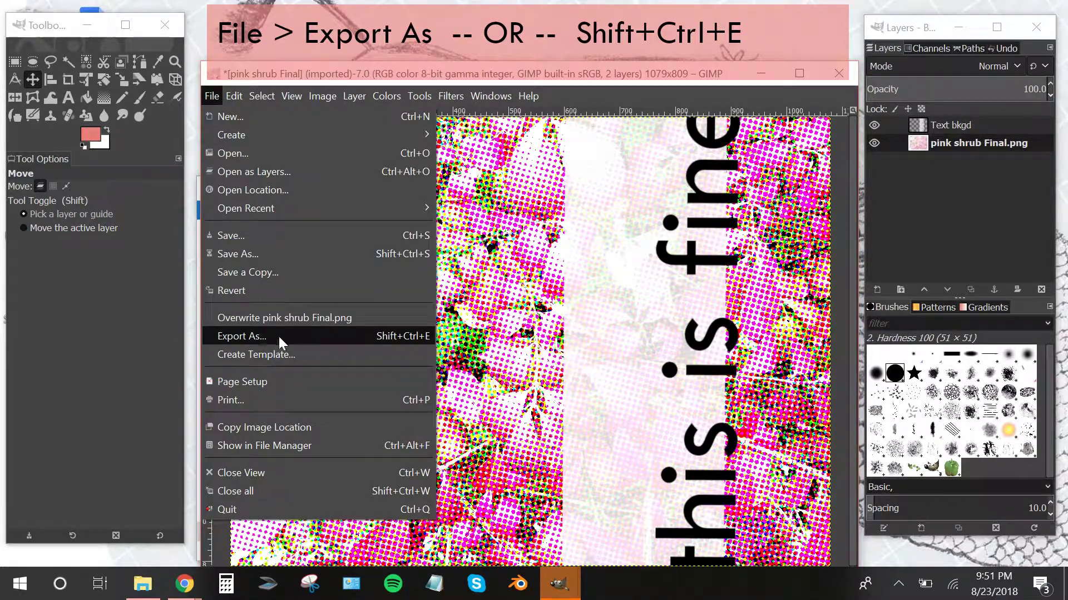
{"action": "left_click", "coordinate": [264, 333]}
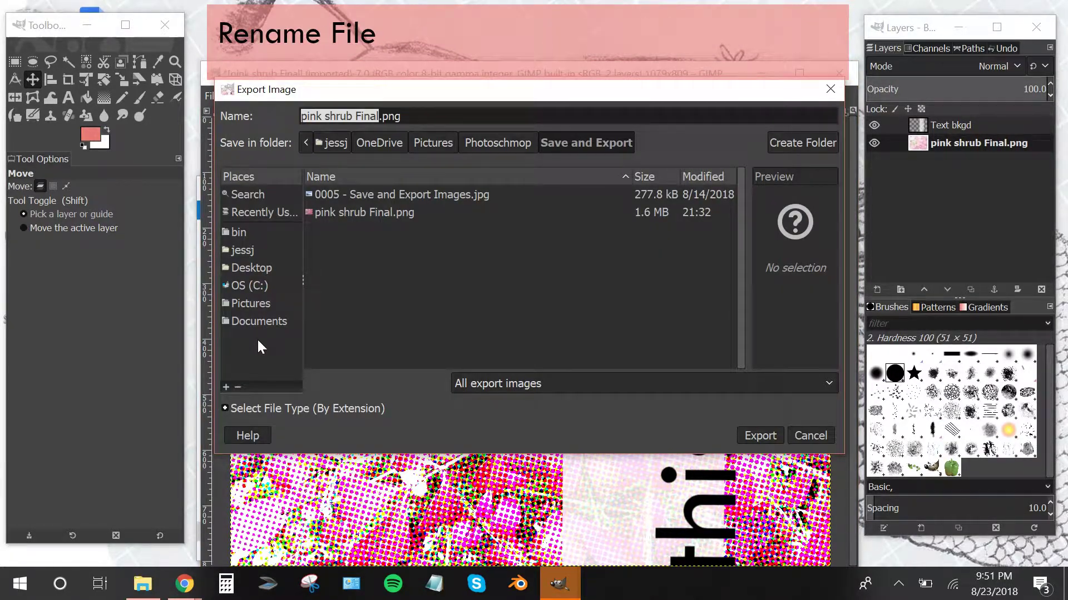
{"action": "left_click", "coordinate": [378, 116]}
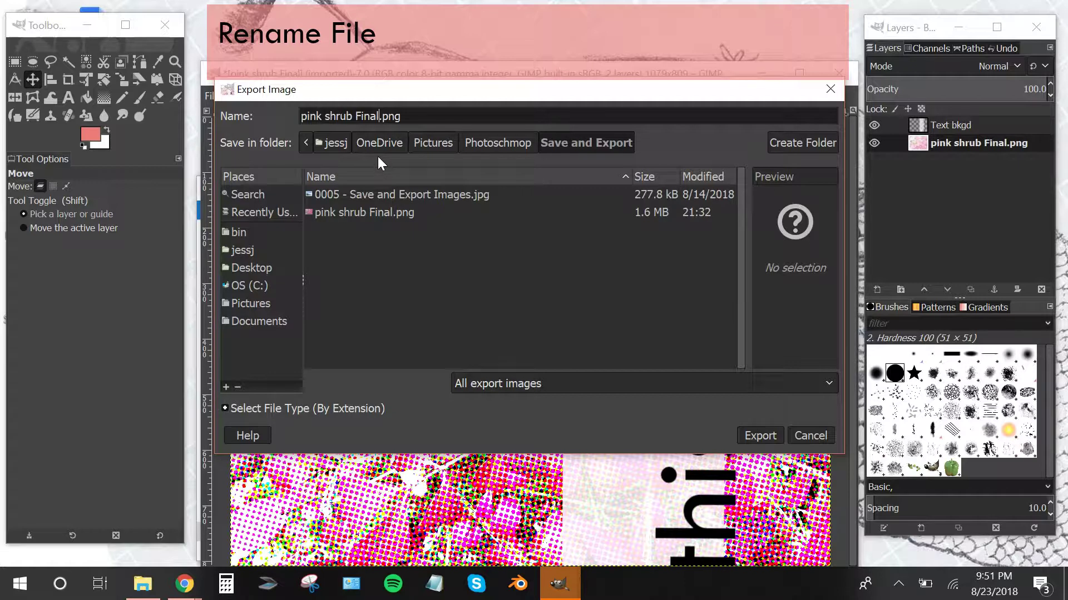
{"action": "type", "text": "1"}
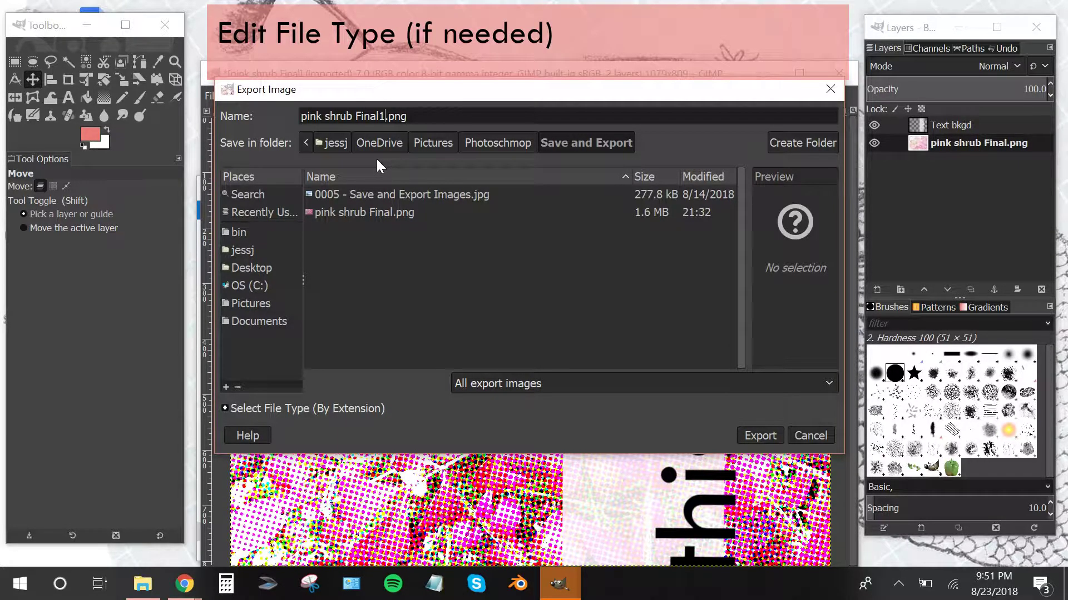
- Change the export file's extension to jpg and proceed to the JPEG export settings
{"action": "left_click", "coordinate": [416, 119]}
{"action": "key", "text": "BackSpace"}
{"action": "key", "text": "BackSpace"}
{"action": "key", "text": "BackSpace"}
{"action": "type", "text": "jpg"}
{"action": "double_click", "coordinate": [399, 116]}
{"action": "left_click", "coordinate": [403, 115]}
{"action": "left_click", "coordinate": [760, 436]}
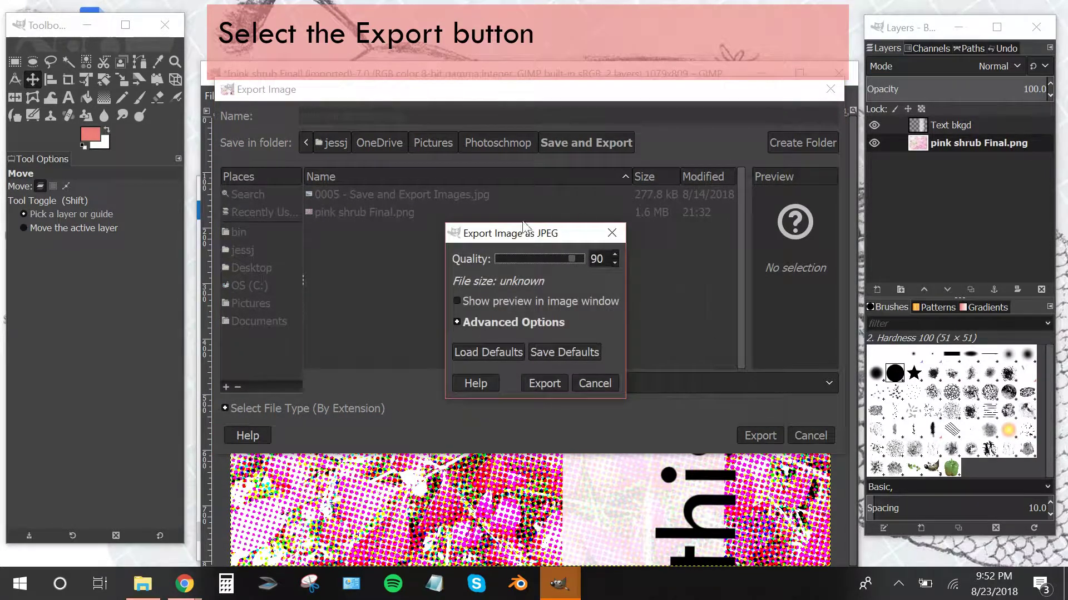
- Expand the advanced JPEG options, bring the whole dialog into view and export the image
{"action": "left_click", "coordinate": [482, 323]}
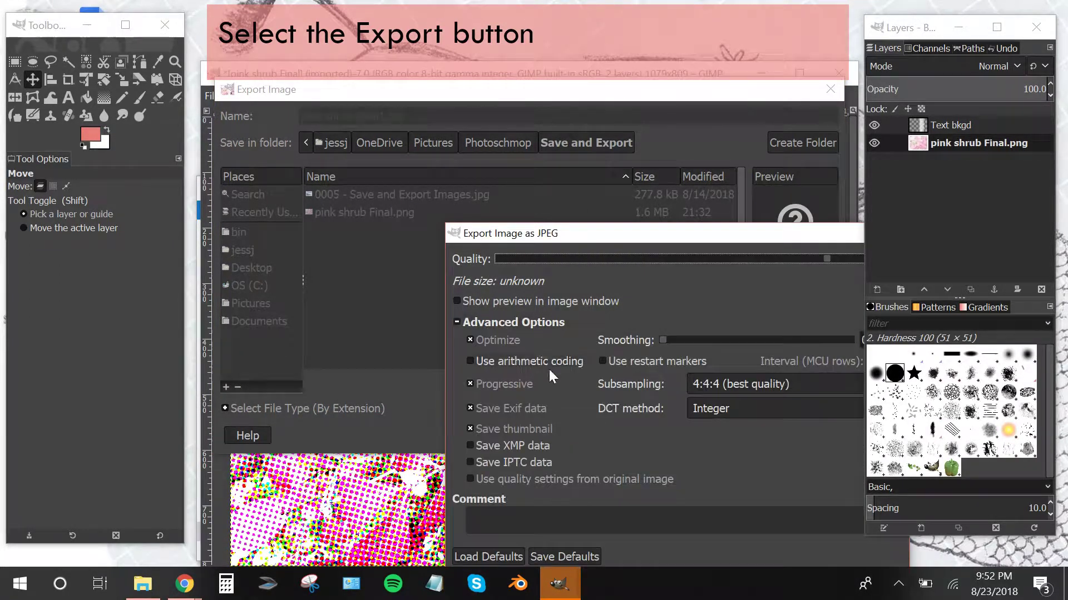
{"action": "left_click_drag", "start_coordinate": [593, 234], "coordinate": [414, 80]}
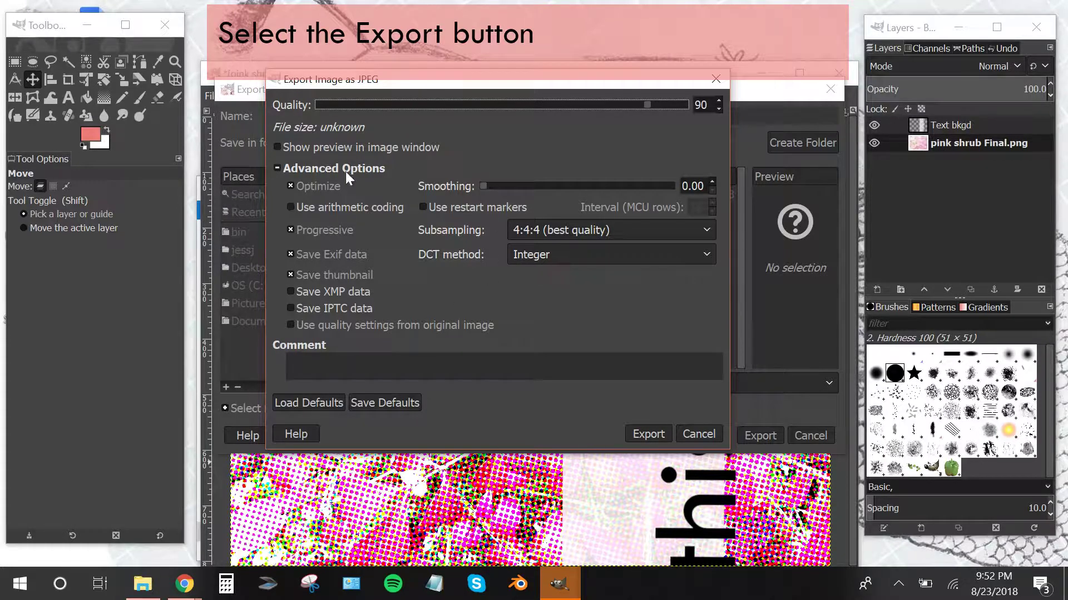
{"action": "left_click", "coordinate": [648, 434]}
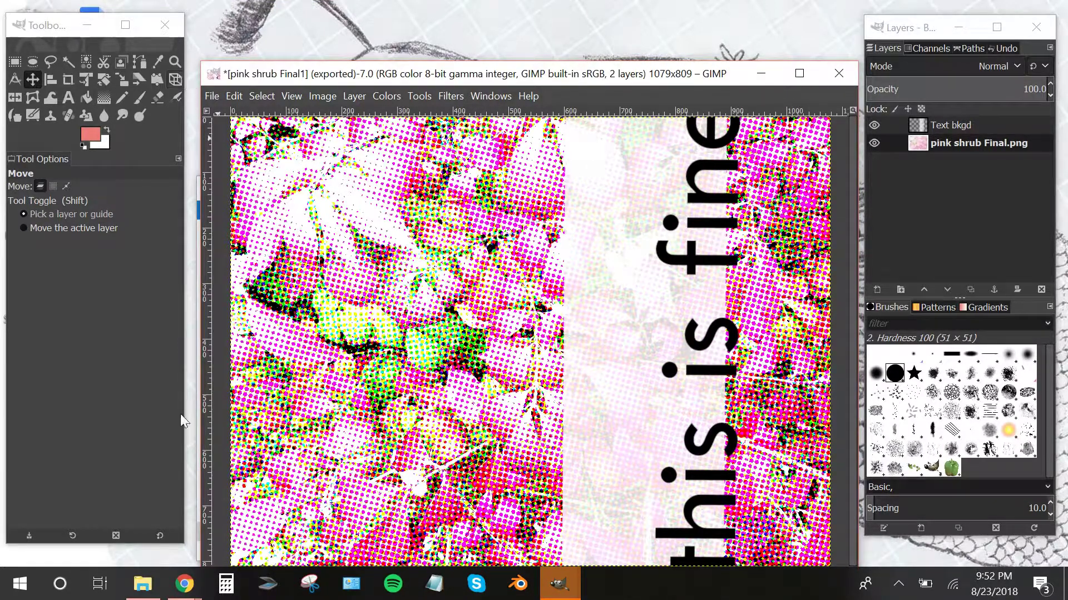
- Switch to File Explorer to check pink shrub Final1.jpg in the Save and Export folder, and return to GIMP
{"action": "left_click", "coordinate": [143, 584]}
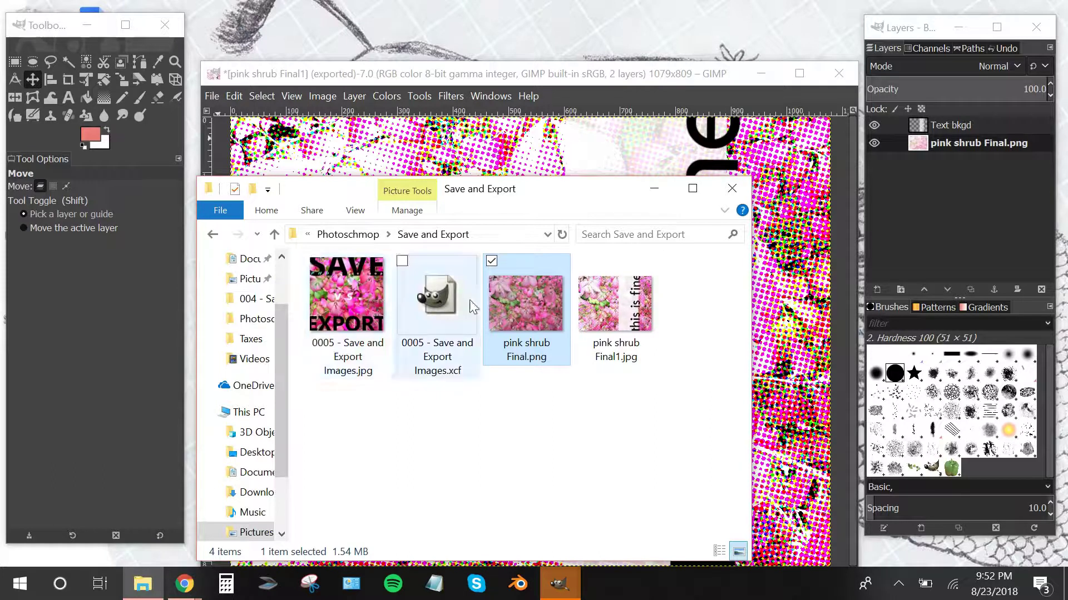
{"action": "mouse_move", "coordinate": [640, 341]}
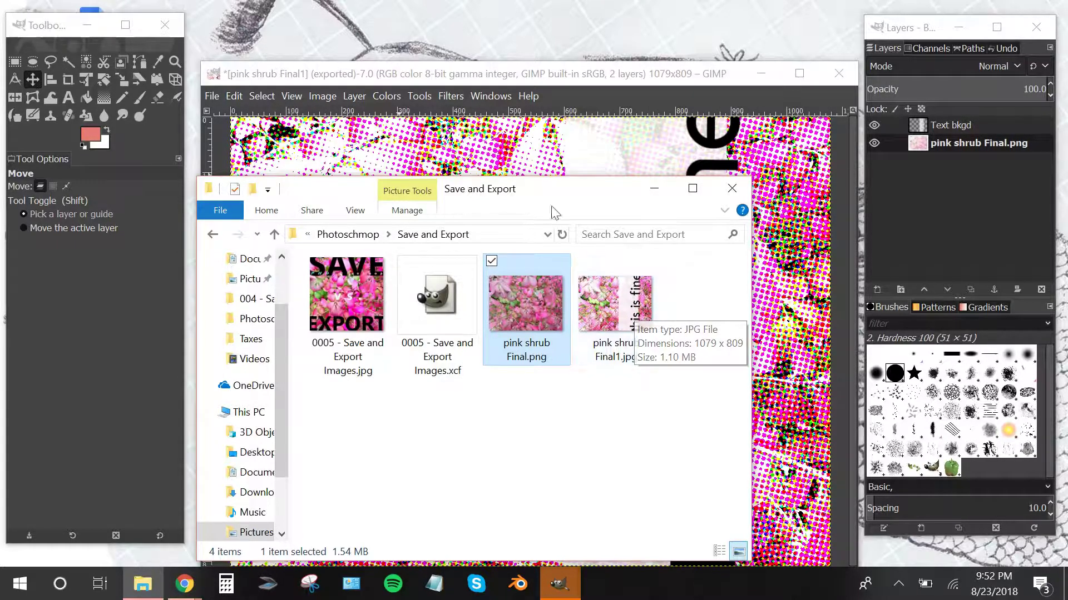
{"action": "left_click", "coordinate": [654, 193]}
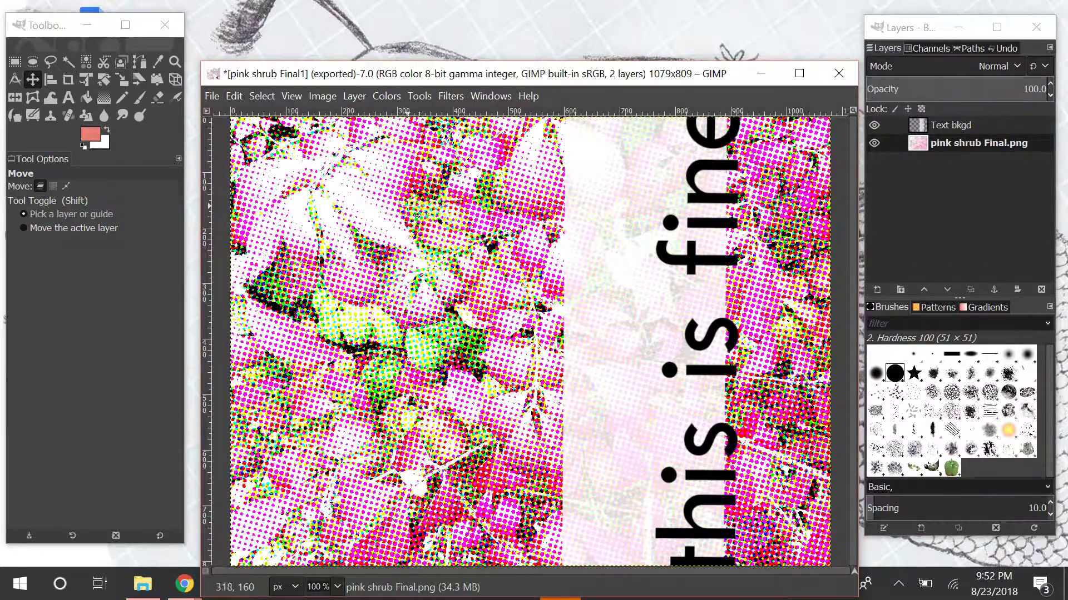
{"action": "left_click", "coordinate": [211, 95]}
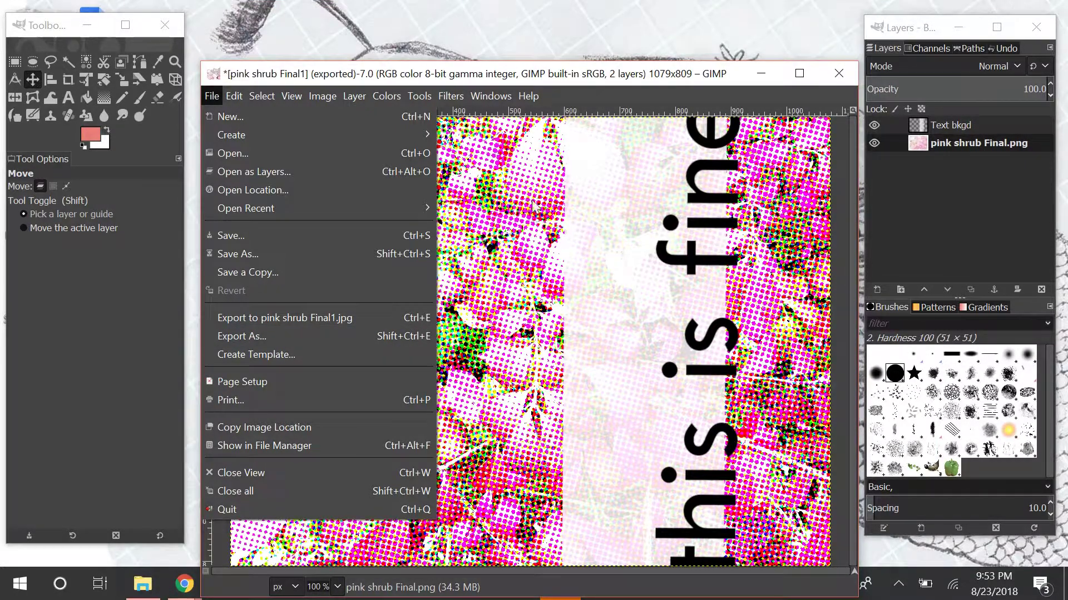
{"action": "mouse_move", "coordinate": [490, 96]}
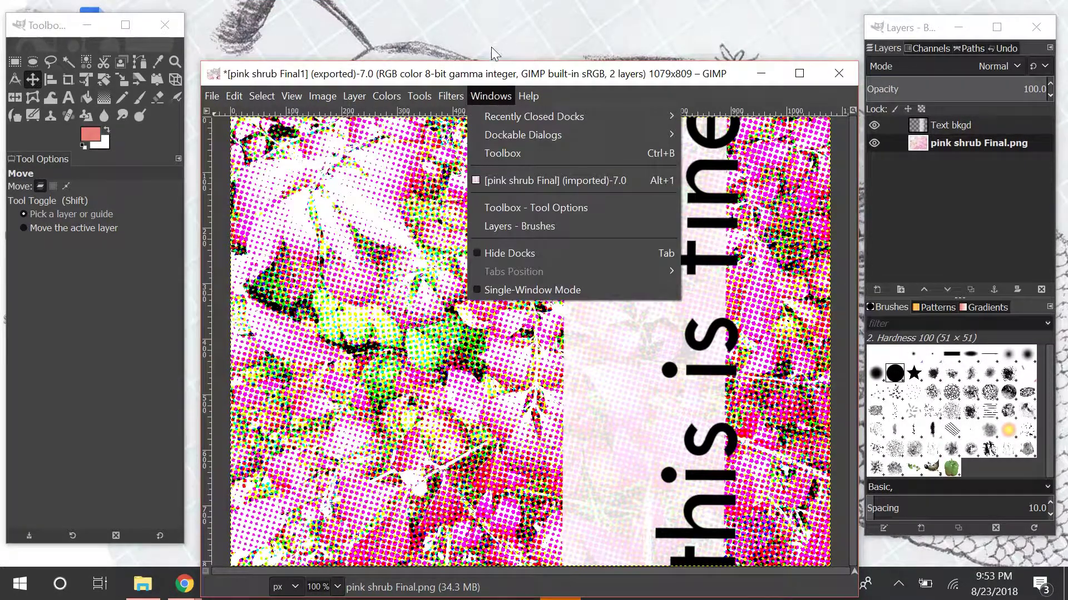
{"action": "left_click", "coordinate": [493, 78]}
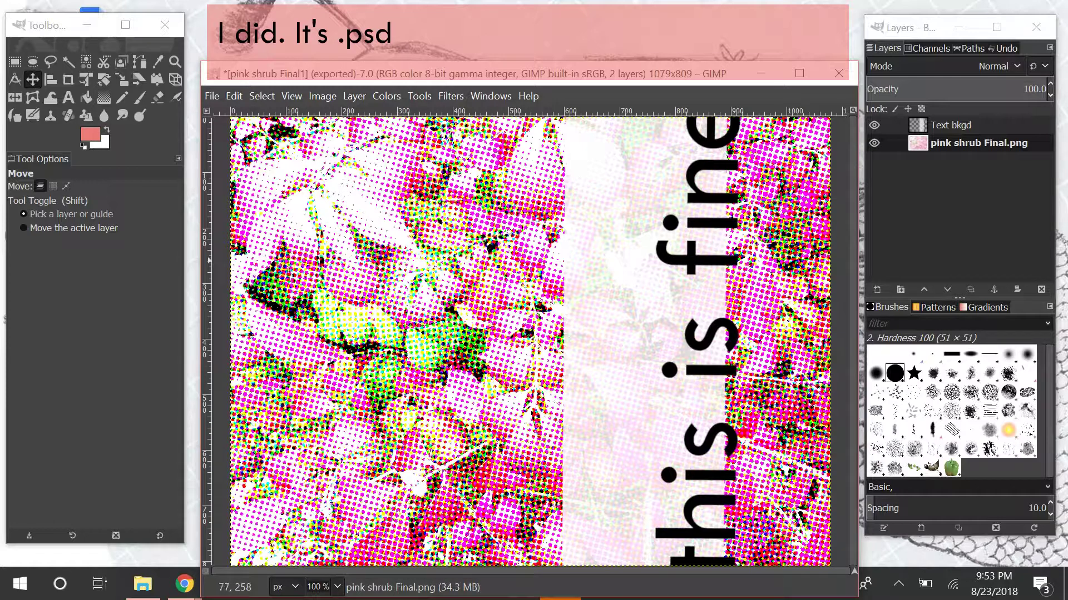
- Start saving the image under a different name with Save As
{"action": "left_click", "coordinate": [212, 96]}
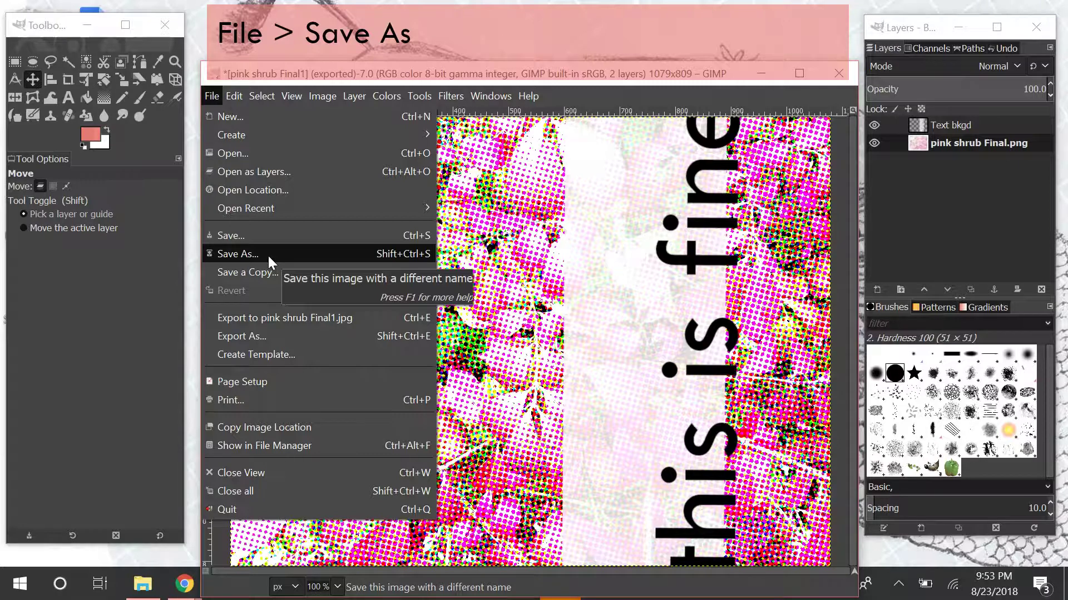
{"action": "left_click", "coordinate": [324, 254]}
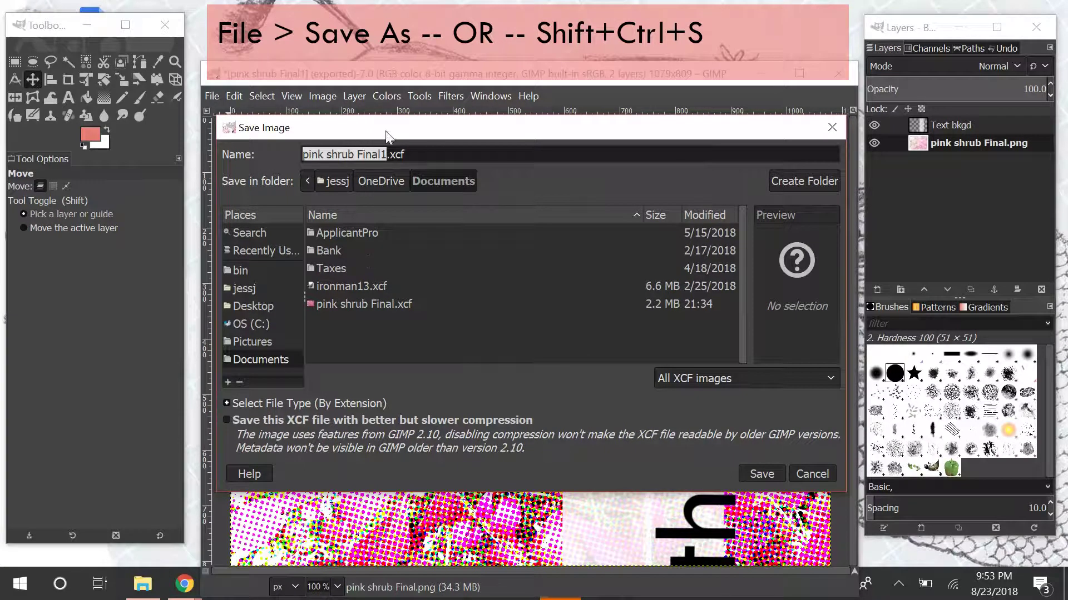
- Try to save the image as pink shrub Final1.jpg in the Documents folder
{"action": "left_click", "coordinate": [412, 154]}
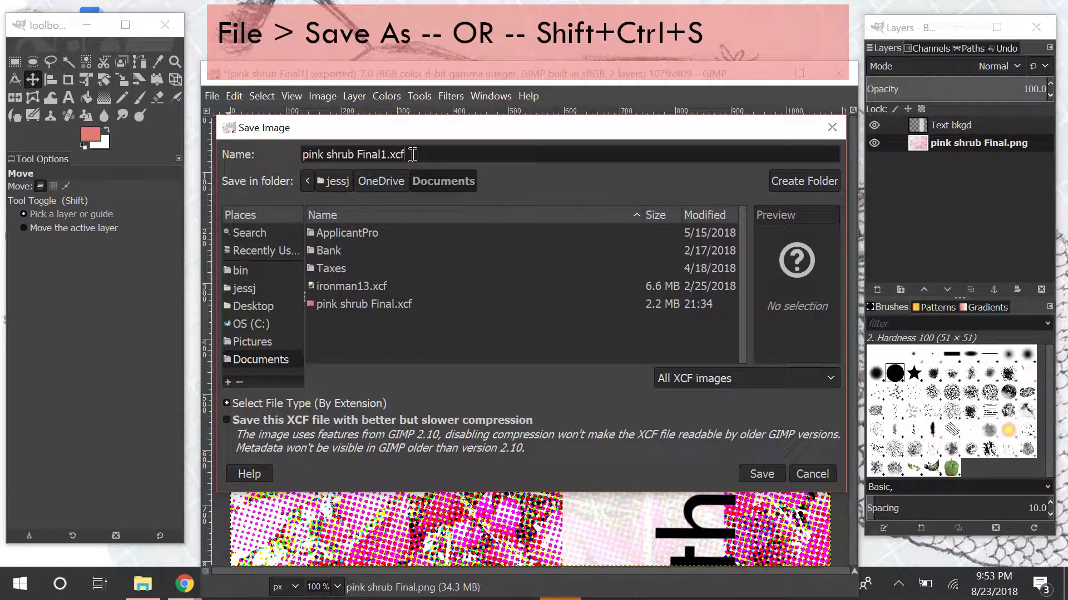
{"action": "key", "text": "BackSpace"}
{"action": "key", "text": "BackSpace"}
{"action": "key", "text": "BackSpace"}
{"action": "type", "text": "jpg"}
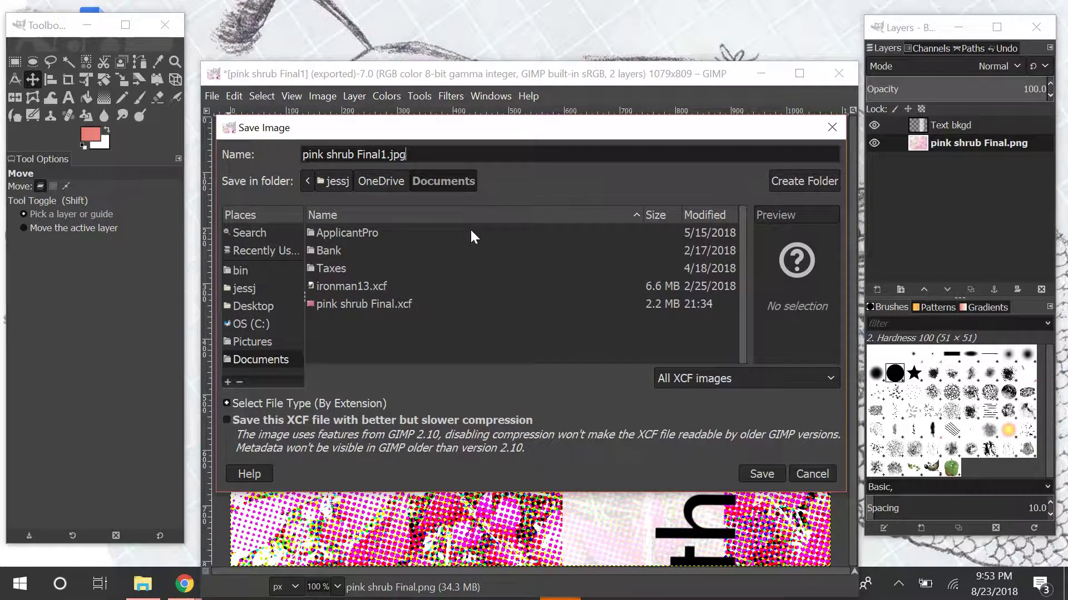
{"action": "key", "text": "Return"}
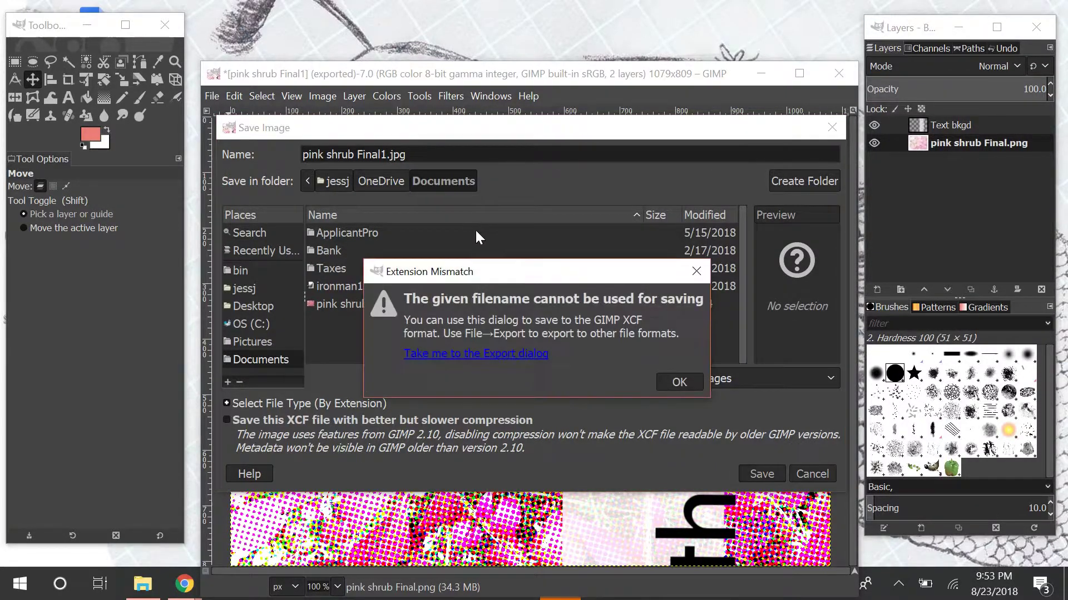
- Dismiss the extension mismatch warning and restore the xcf extension in the file name
{"action": "left_click", "coordinate": [679, 386]}
{"action": "left_click", "coordinate": [420, 154]}
{"action": "key", "text": "BackSpace"}
{"action": "key", "text": "BackSpace"}
{"action": "key", "text": "BackSpace"}
{"action": "type", "text": "xcf"}
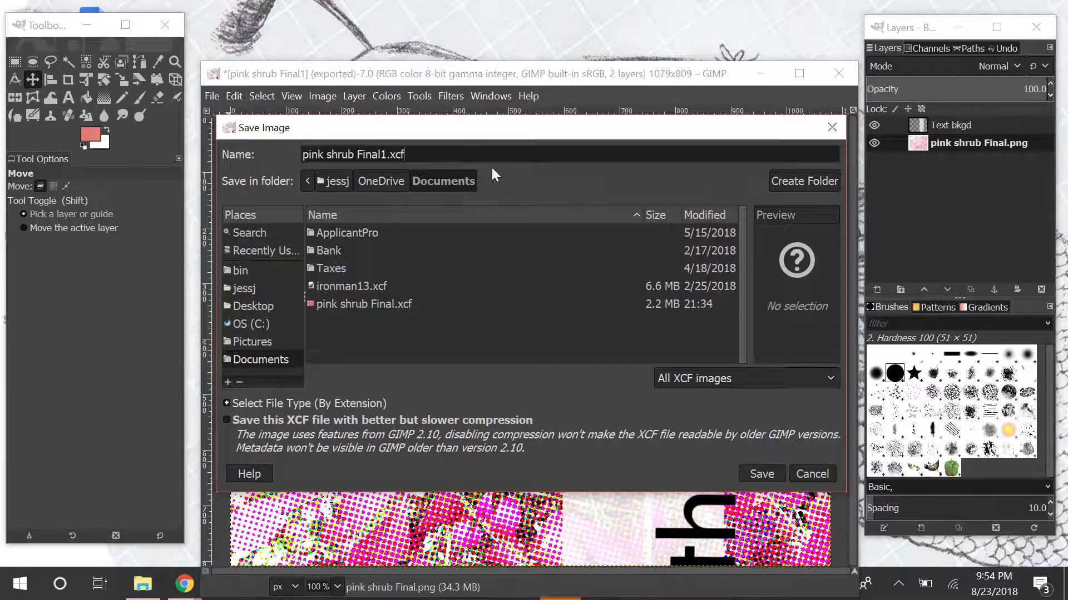
- Save the image as pink shrub Final1.xcf in the Save and Export folder under Pictures, Photoschmop
{"action": "left_click", "coordinate": [259, 342]}
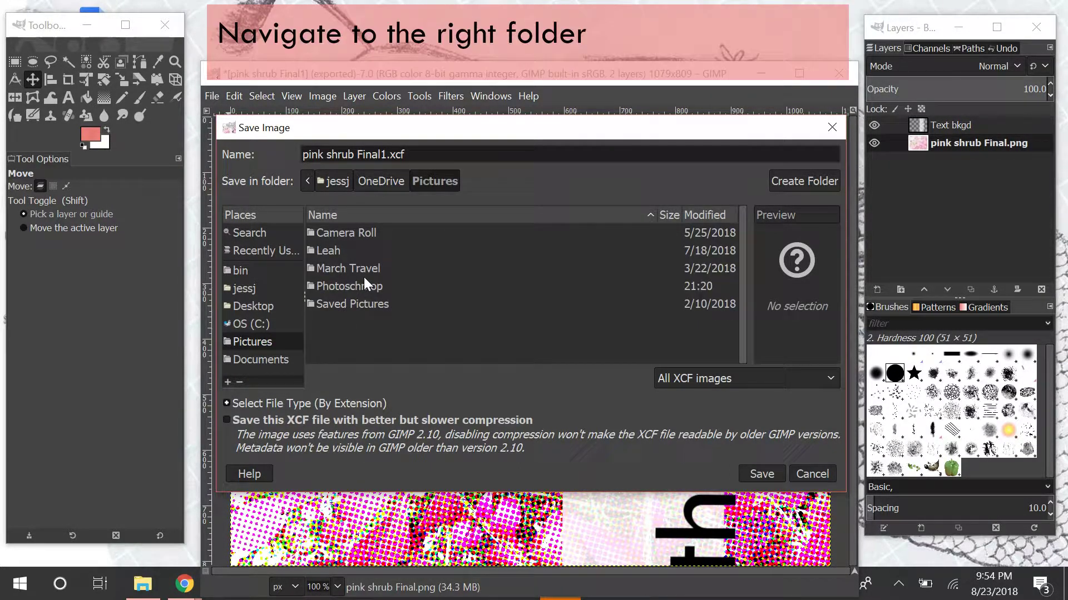
{"action": "left_click", "coordinate": [362, 286]}
{"action": "double_click", "coordinate": [362, 286]}
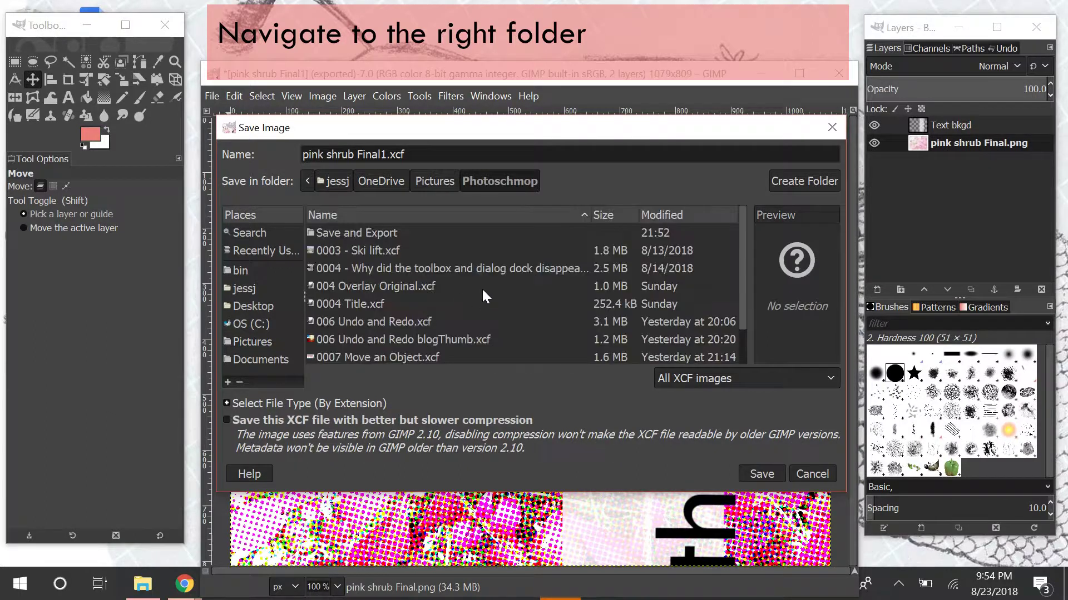
{"action": "double_click", "coordinate": [376, 233]}
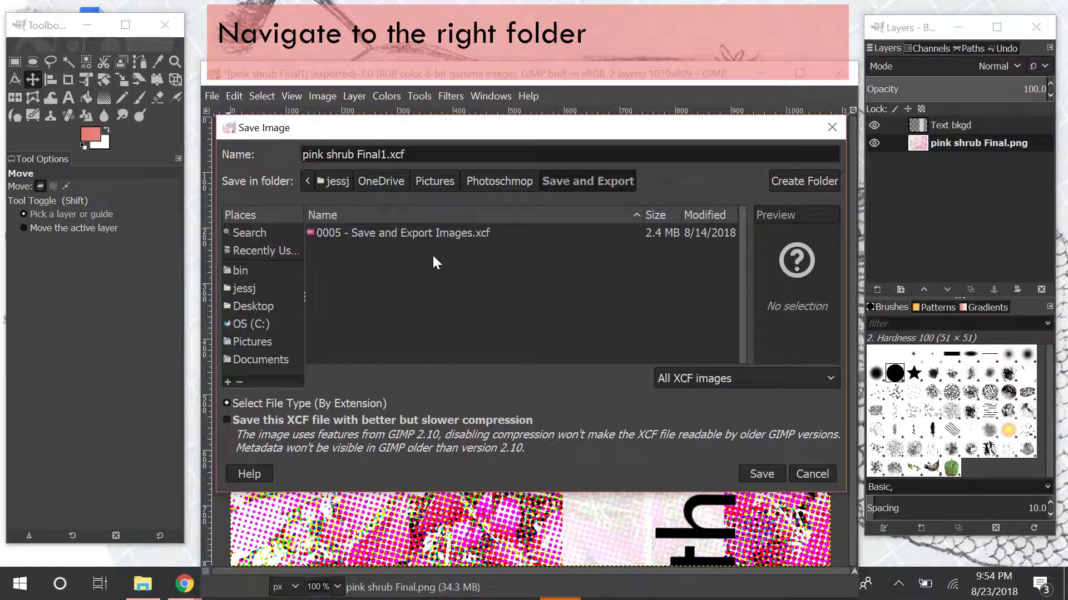
{"action": "left_click", "coordinate": [765, 475]}
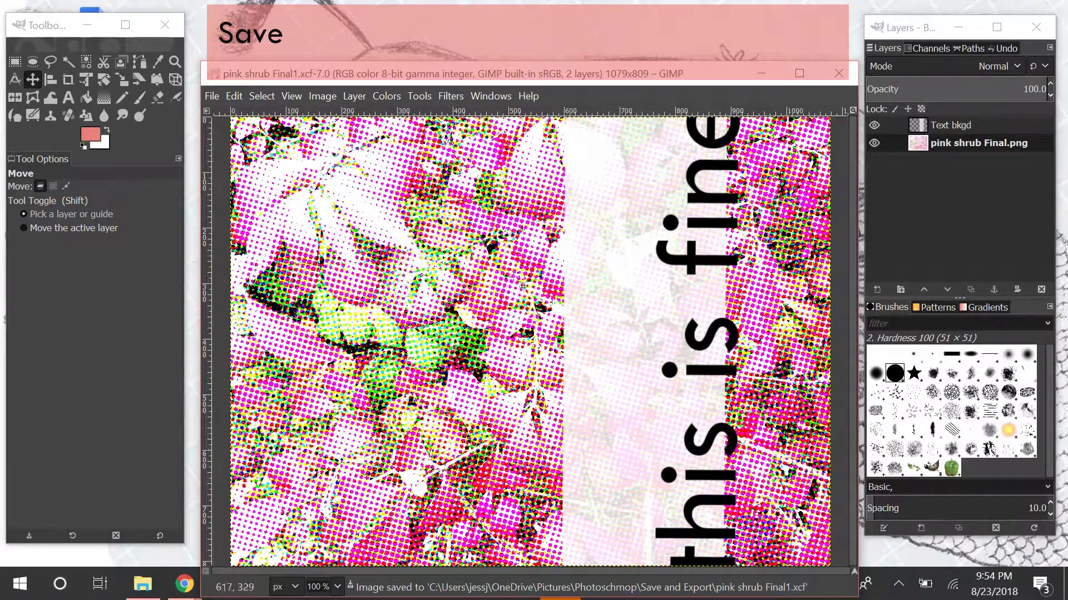
- Switch to File Explorer to check pink shrub Final1.xcf in the Save and Export folder, and return to GIMP
{"action": "left_click", "coordinate": [143, 584]}
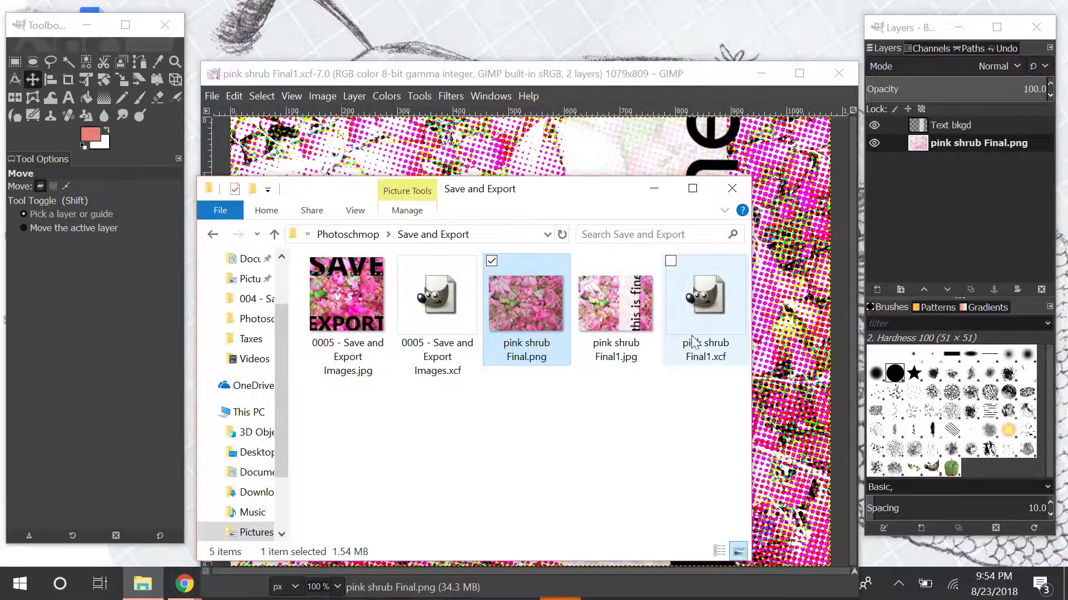
{"action": "mouse_move", "coordinate": [717, 307]}
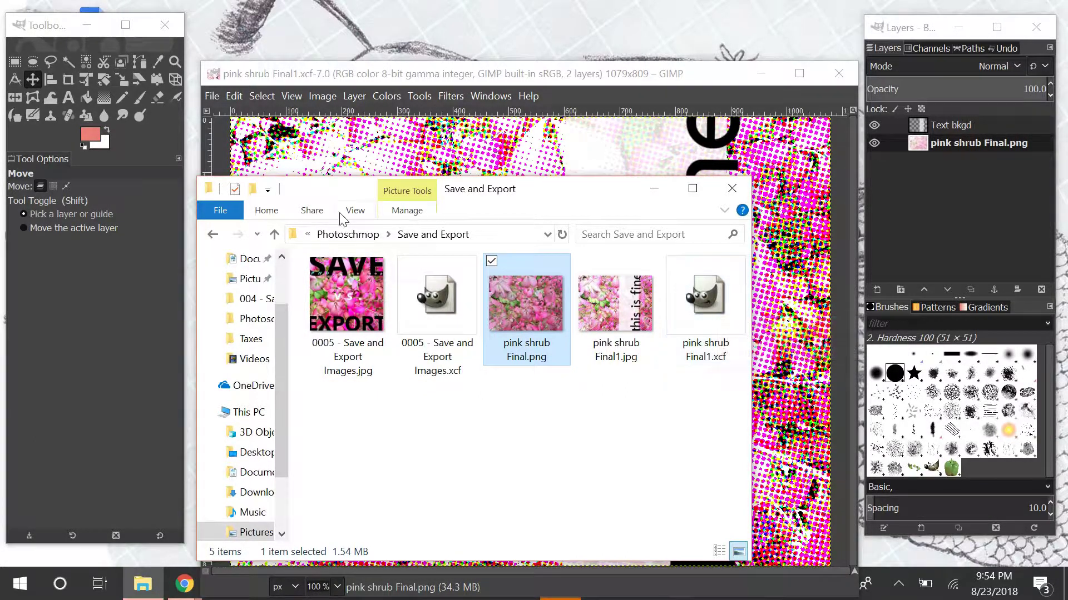
{"action": "left_click", "coordinate": [356, 78]}
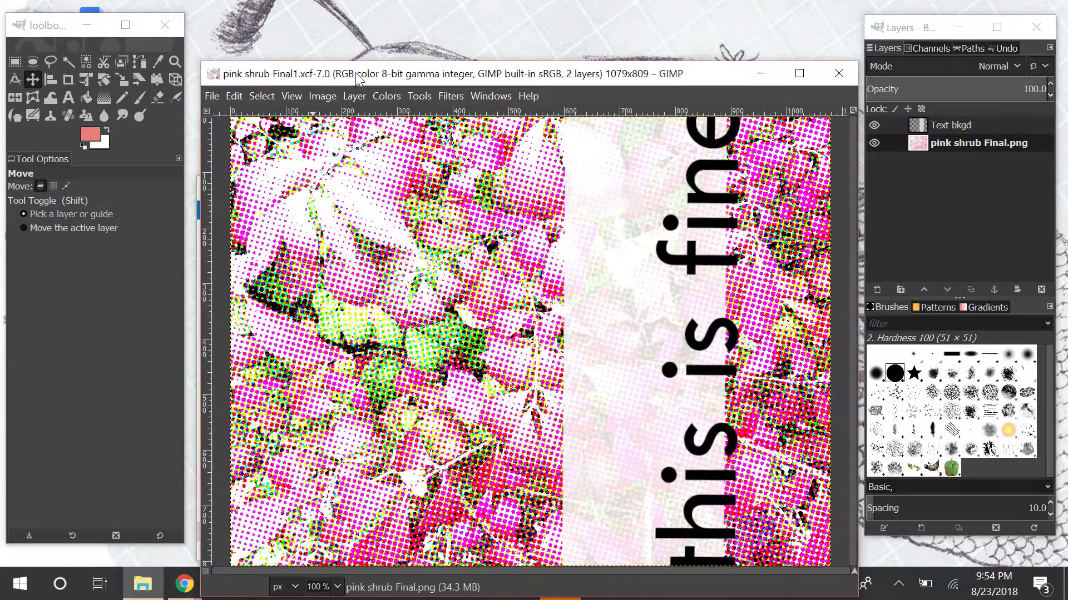
{"action": "left_click", "coordinate": [211, 97]}
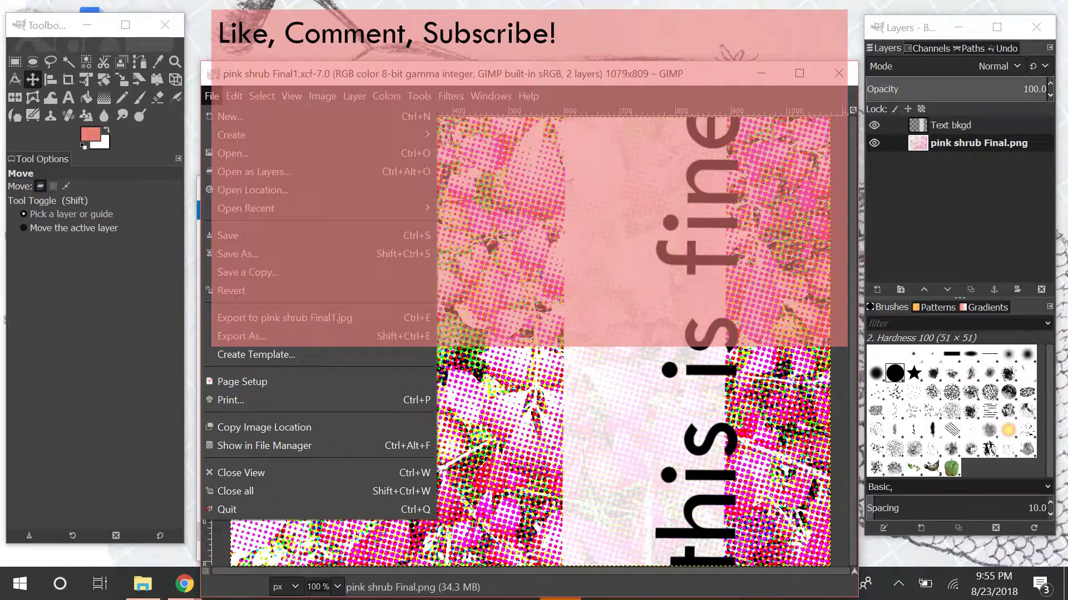
{"action": "left_click", "coordinate": [573, 76]}
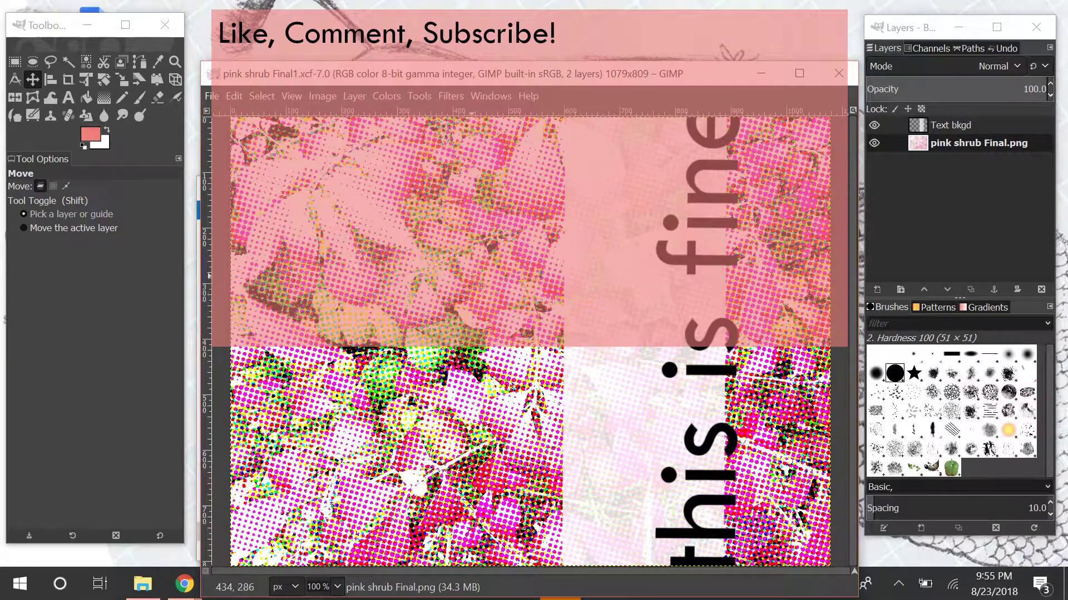